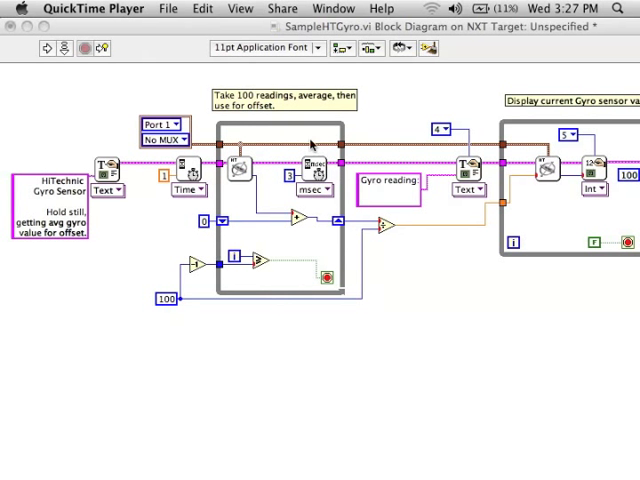
- Select the right-hand while loop ahead of deleting the gyro reading display
{"action": "left_click", "coordinate": [442, 253]}
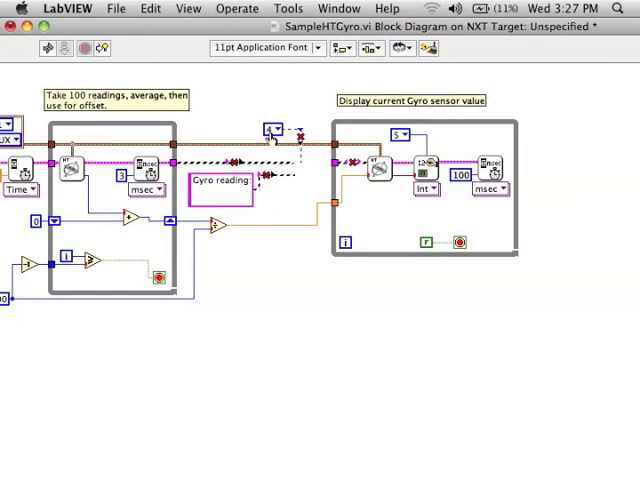
- Delete the gyro display, leftover constants, label and Int display, clearing all broken wires
{"action": "left_click", "coordinate": [272, 128]}
{"action": "key", "text": "BackSpace"}
{"action": "left_click", "coordinate": [220, 181]}
{"action": "key", "text": "BackSpace"}
{"action": "key", "text": "super+b"}
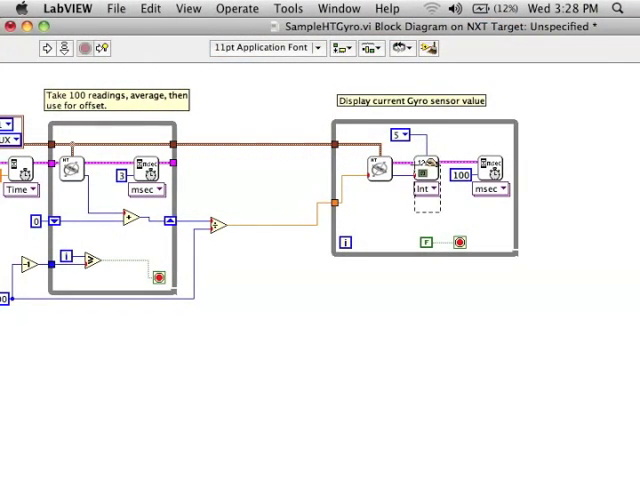
{"action": "left_click", "coordinate": [400, 134]}
{"action": "left_click", "coordinate": [425, 175], "text": "shift"}
{"action": "key", "text": "BackSpace"}
{"action": "key", "text": "super+b"}
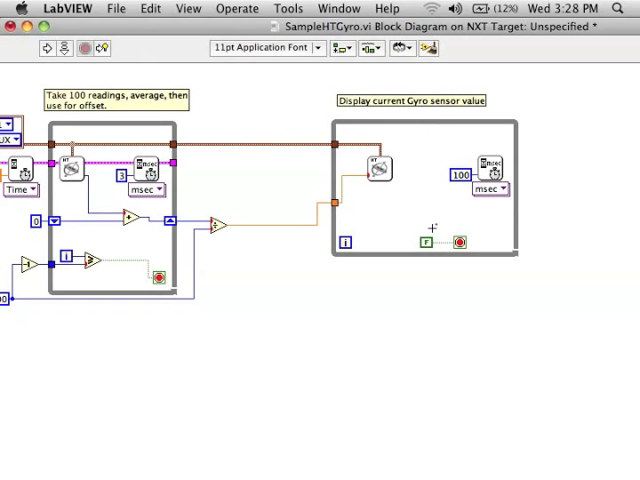
- Enlarge the right while loop taller and wider and show help for the gyro sensor block
{"action": "left_click_drag", "start_coordinate": [426, 255], "coordinate": [426, 420]}
{"action": "left_click_drag", "start_coordinate": [517, 270], "coordinate": [585, 271]}
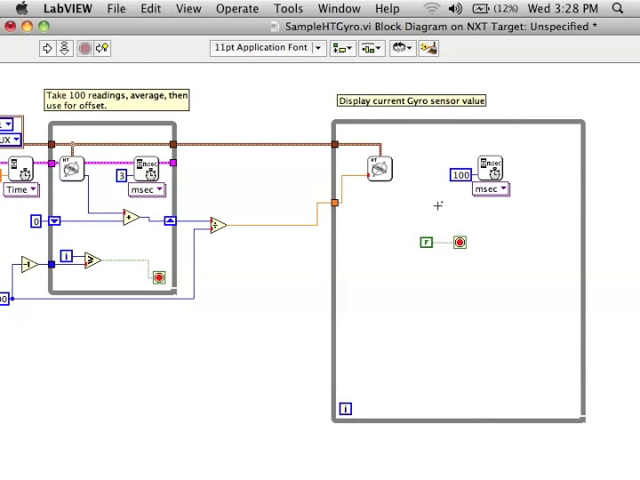
{"action": "key", "text": "super+shift+h"}
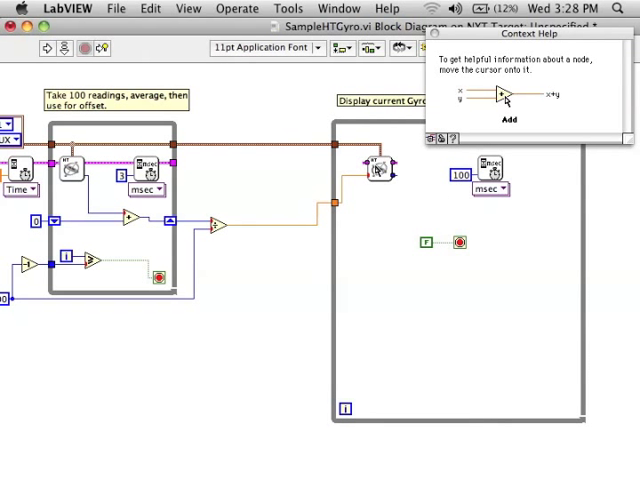
{"action": "mouse_move", "coordinate": [379, 168]}
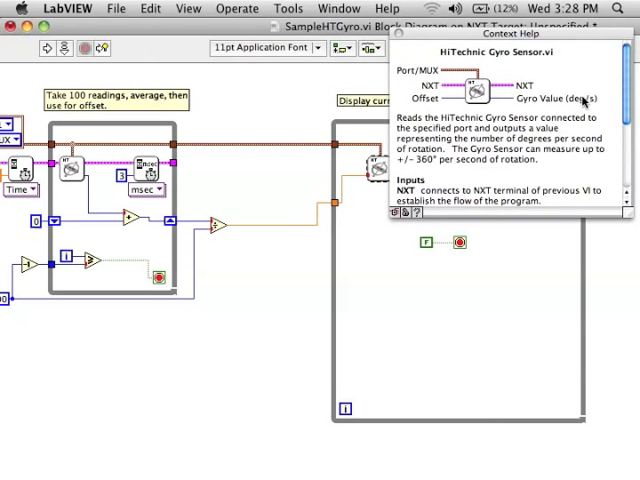
{"action": "left_click_drag", "start_coordinate": [621, 97], "coordinate": [630, 178]}
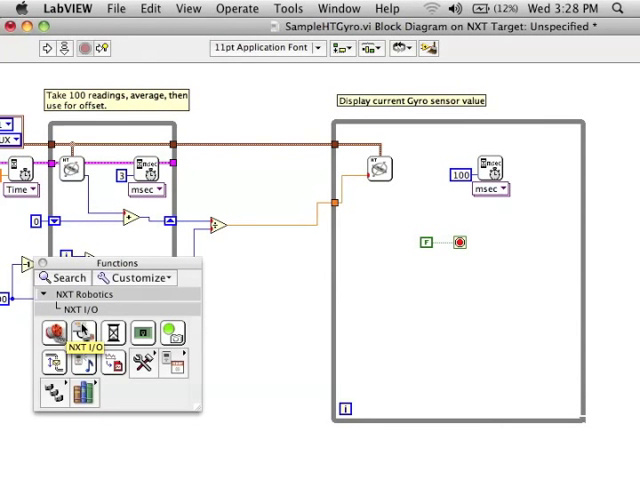
- Add a Read Timer node before the right loop and a copy of it inside the loop
{"action": "left_click", "coordinate": [285, 165]}
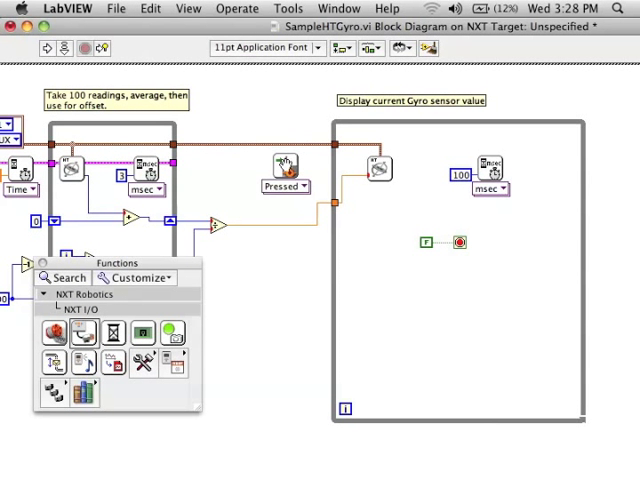
{"action": "left_click", "coordinate": [262, 189]}
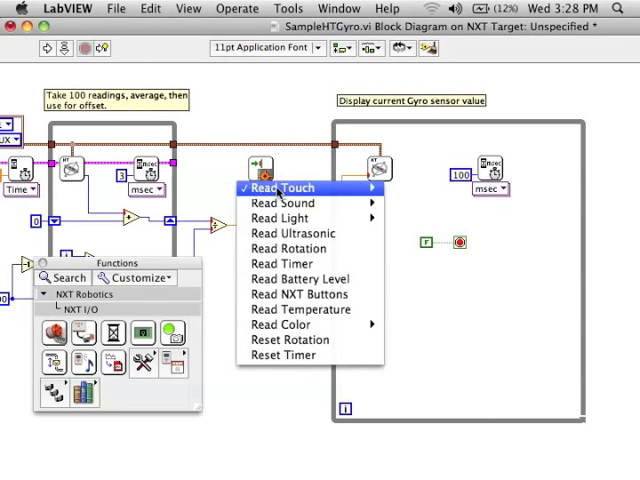
{"action": "left_click", "coordinate": [278, 265]}
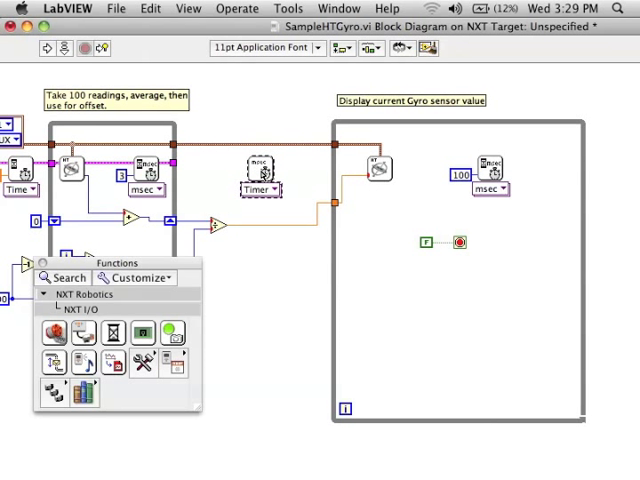
{"action": "key", "text": "super+v"}
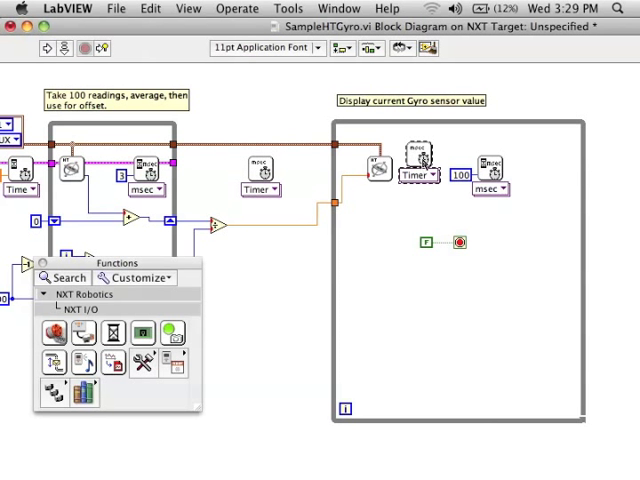
{"action": "left_click_drag", "start_coordinate": [420, 162], "coordinate": [423, 175]}
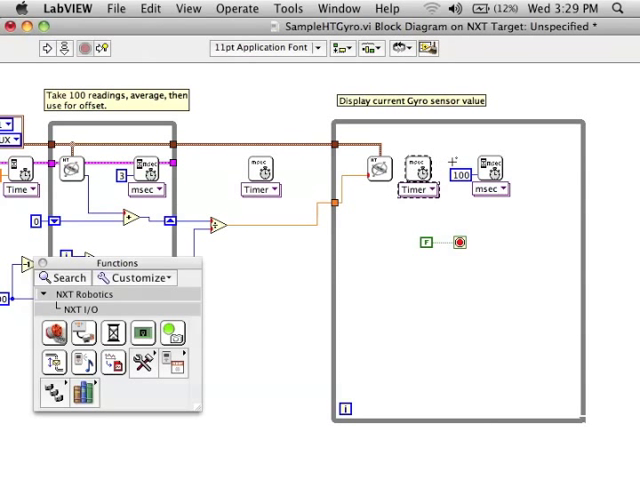
{"action": "left_click_drag", "start_coordinate": [492, 170], "coordinate": [530, 170]}
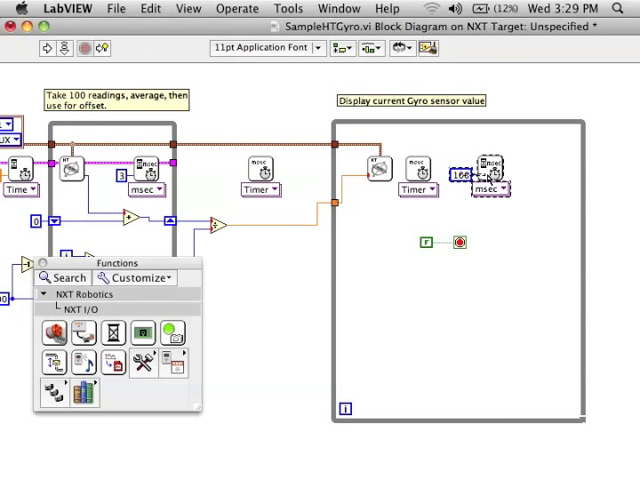
- Place a Motor Brake after the loop and a Steering On block inside, wired from the Timer
{"action": "left_click", "coordinate": [57, 333]}
{"action": "left_click", "coordinate": [57, 362]}
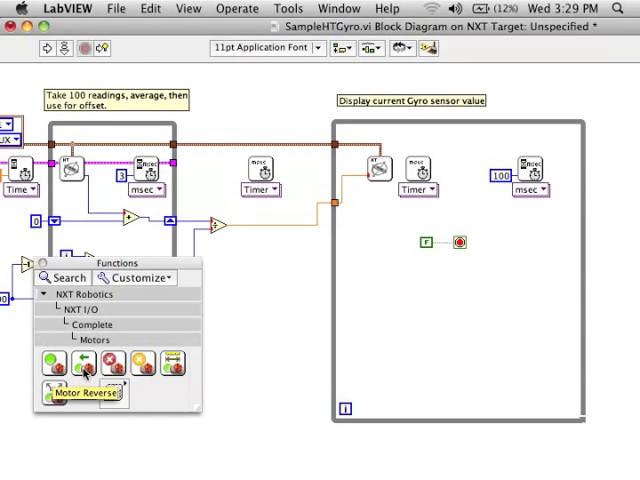
{"action": "left_click", "coordinate": [111, 363]}
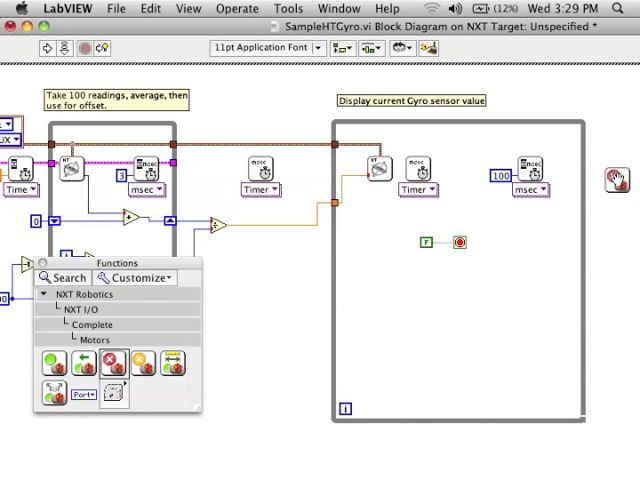
{"action": "left_click", "coordinate": [608, 168]}
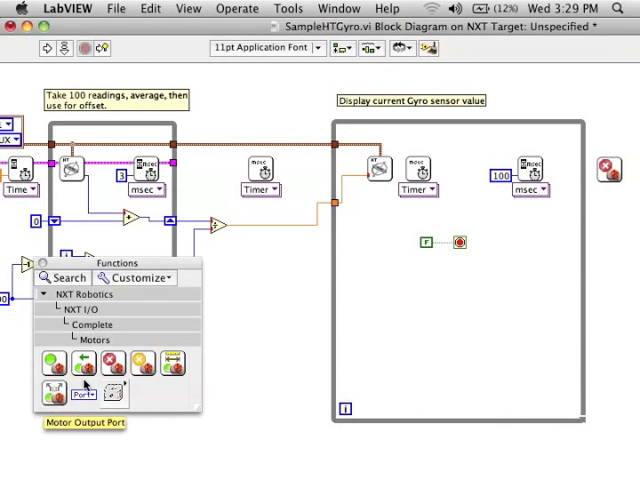
{"action": "left_click", "coordinate": [55, 390]}
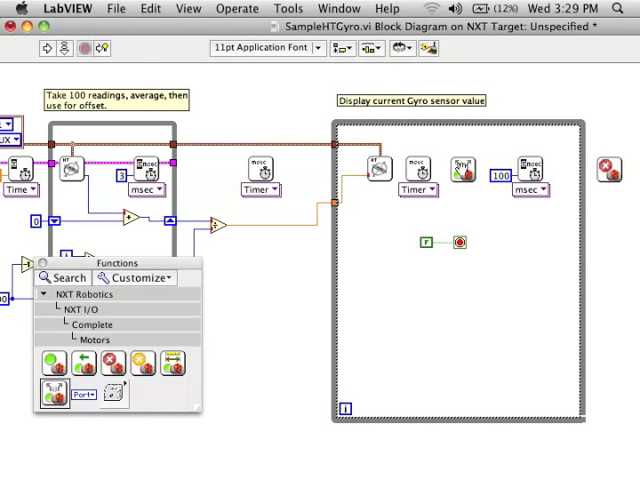
{"action": "left_click", "coordinate": [460, 170]}
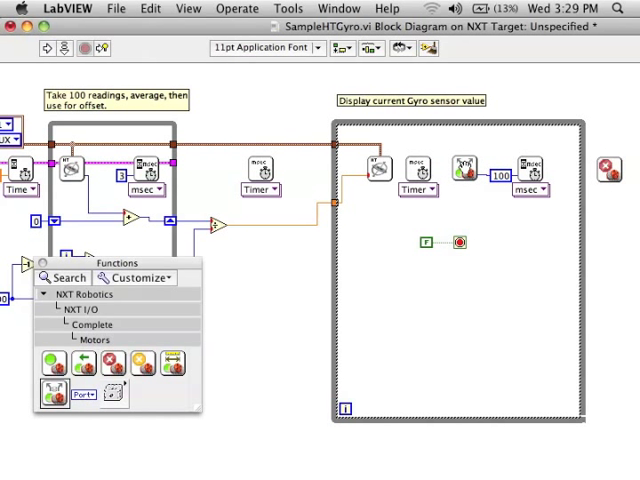
{"action": "left_click", "coordinate": [455, 166]}
{"action": "left_click", "coordinate": [432, 166]}
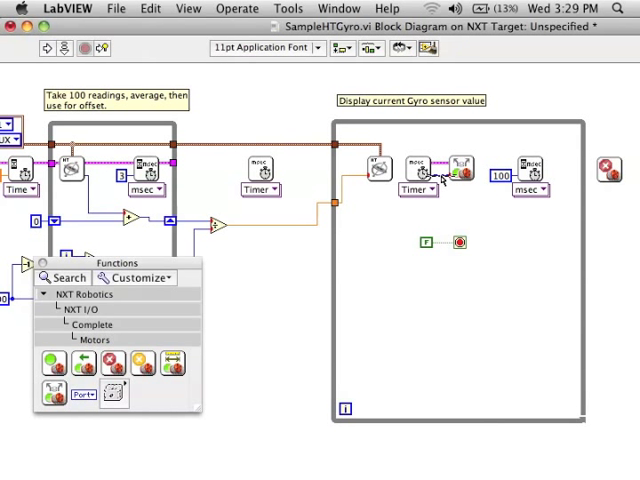
- Remove the F constant on the stop condition and move the stop terminal to the loop's bottom-right
{"action": "left_click", "coordinate": [426, 242]}
{"action": "key", "text": "Delete"}
{"action": "left_click_drag", "start_coordinate": [459, 242], "coordinate": [570, 404]}
{"action": "left_click", "coordinate": [78, 309]}
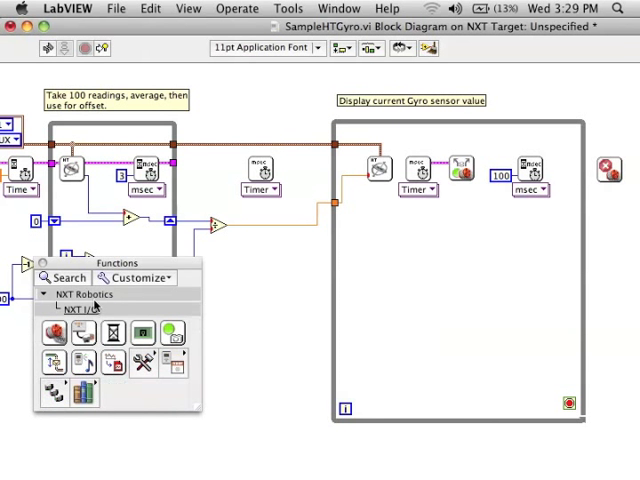
{"action": "left_click", "coordinate": [84, 294]}
{"action": "left_click", "coordinate": [54, 317]}
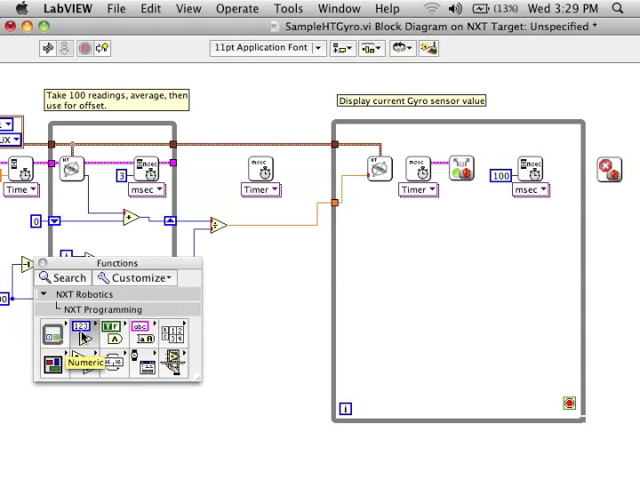
- Place a numeric constant below the timer, labelled Angle To Turn with value 90
{"action": "left_click", "coordinate": [78, 345]}
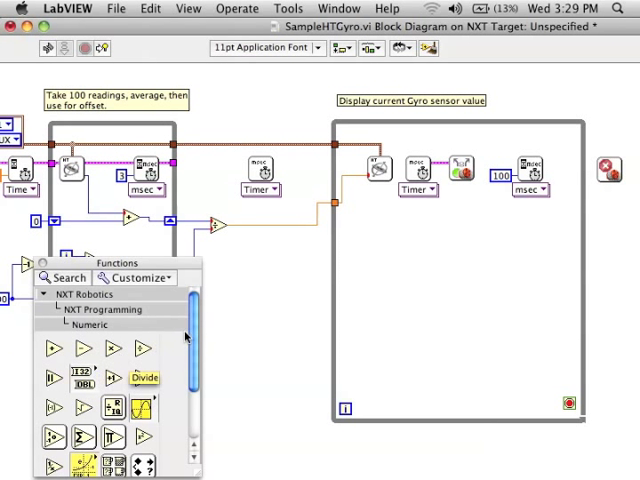
{"action": "scroll", "coordinate": [130, 400], "scroll_direction": "down", "scroll_amount": 3}
{"action": "left_click", "coordinate": [113, 412]}
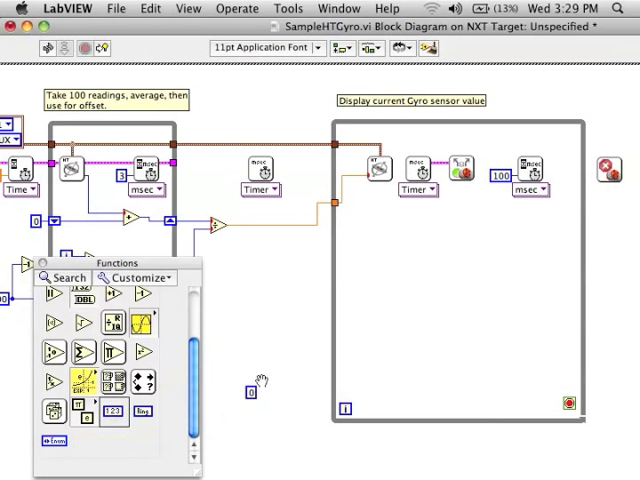
{"action": "left_click", "coordinate": [302, 300]}
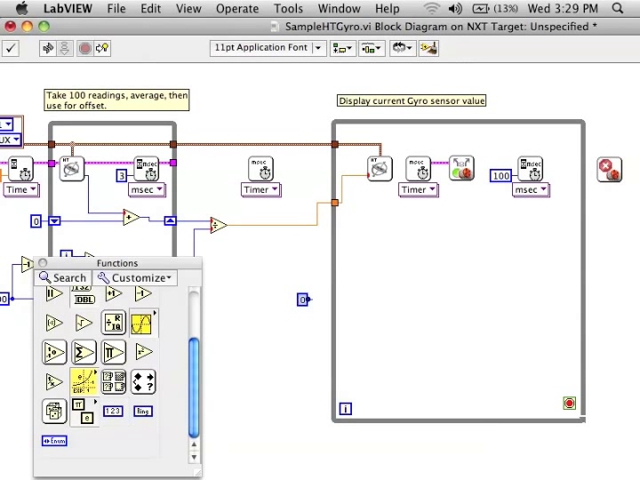
{"action": "right_click", "coordinate": [303, 298]}
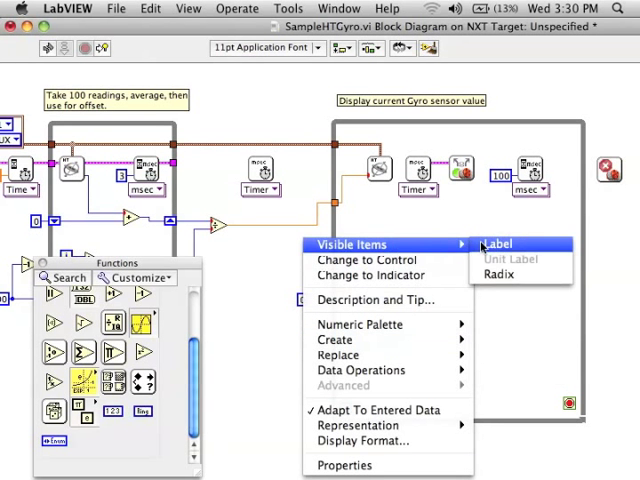
{"action": "left_click", "coordinate": [489, 243]}
{"action": "type", "text": "Turn"}
{"action": "left_click_drag", "start_coordinate": [302, 300], "coordinate": [271, 311]}
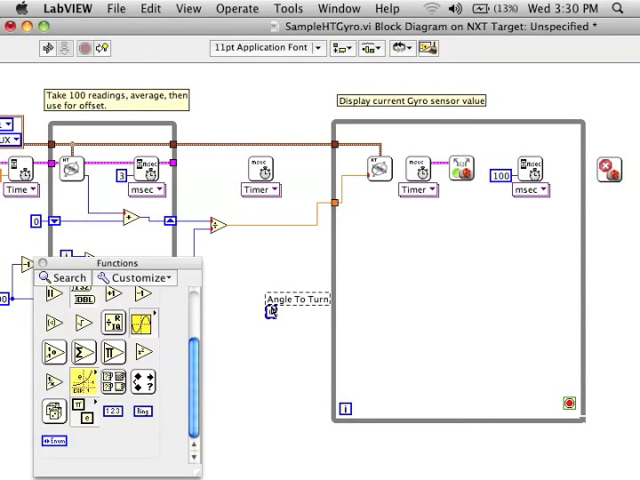
{"action": "type", "text": "90"}
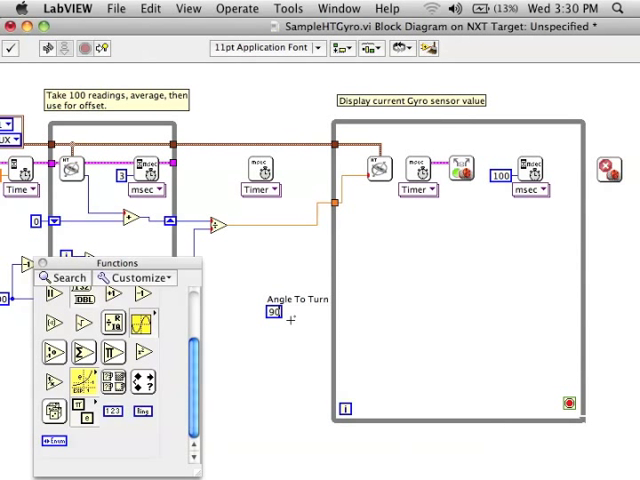
- Place a second numeric constant (Start) above Angle To Turn
{"action": "left_click", "coordinate": [80, 408]}
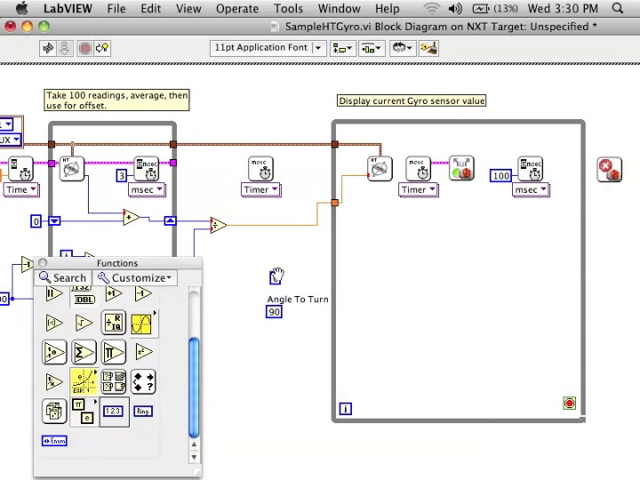
{"action": "left_click", "coordinate": [292, 265]}
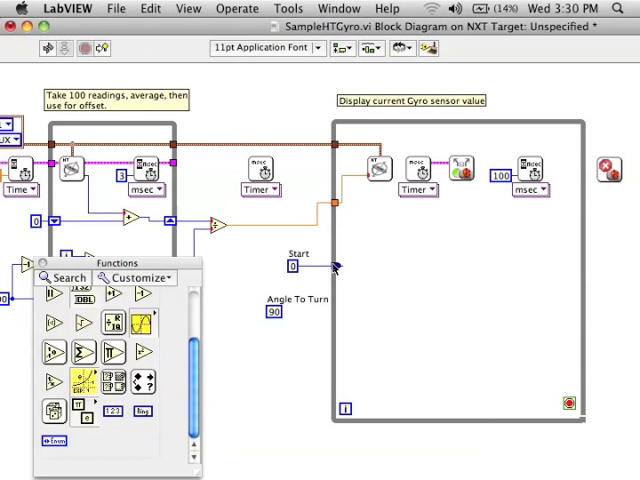
- Turn the loop's input tunnel into a shift register fed by the constants
{"action": "right_click", "coordinate": [336, 266]}
{"action": "left_click", "coordinate": [354, 283]}
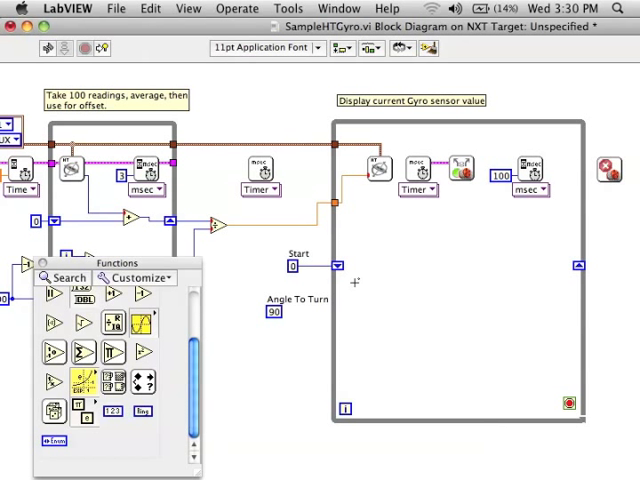
{"action": "left_click", "coordinate": [276, 311]}
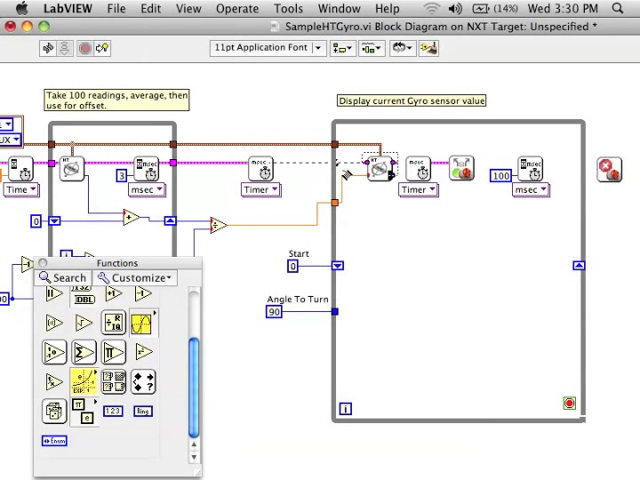
- Wire the NXT connection through the gyro read and steering block out to the Motor Brake
{"action": "left_click", "coordinate": [376, 166]}
{"action": "left_click", "coordinate": [470, 165]}
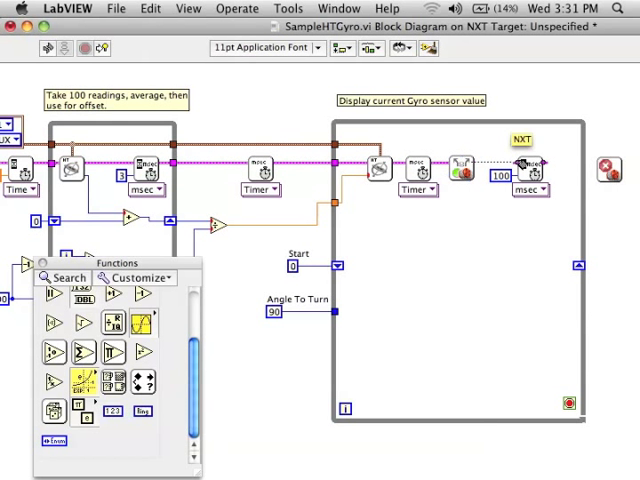
{"action": "left_click", "coordinate": [608, 170]}
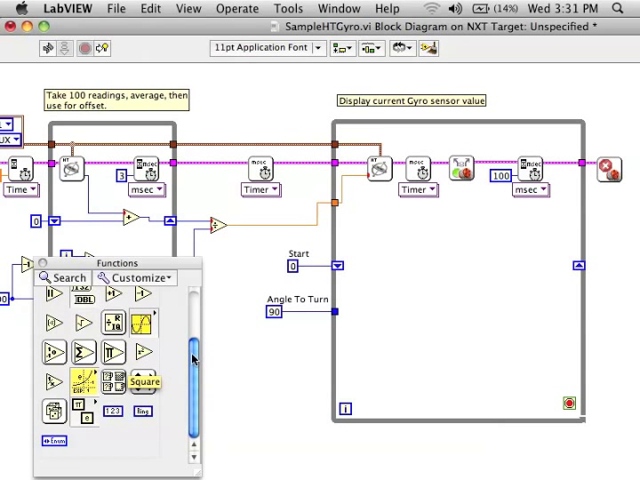
{"action": "scroll", "coordinate": [193, 355], "scroll_direction": "up", "scroll_amount": 5}
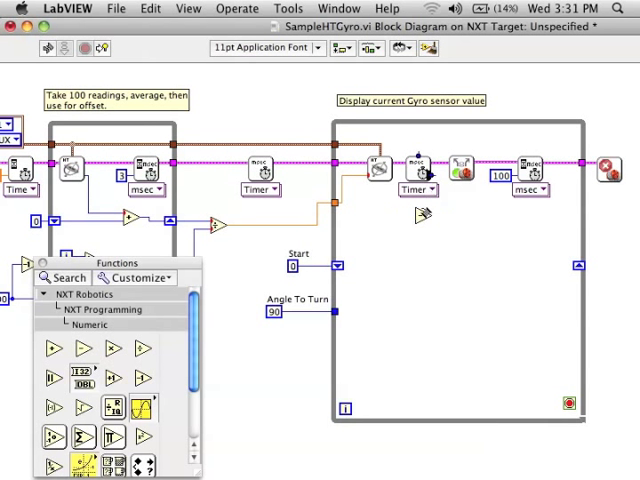
- Subtract the starting timer from the loop timer, label it Change In Time, and show Read Timer help
{"action": "left_click", "coordinate": [422, 215]}
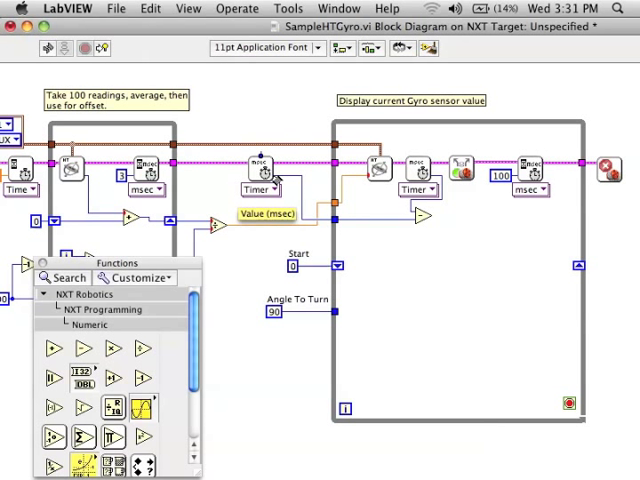
{"action": "left_click", "coordinate": [335, 212]}
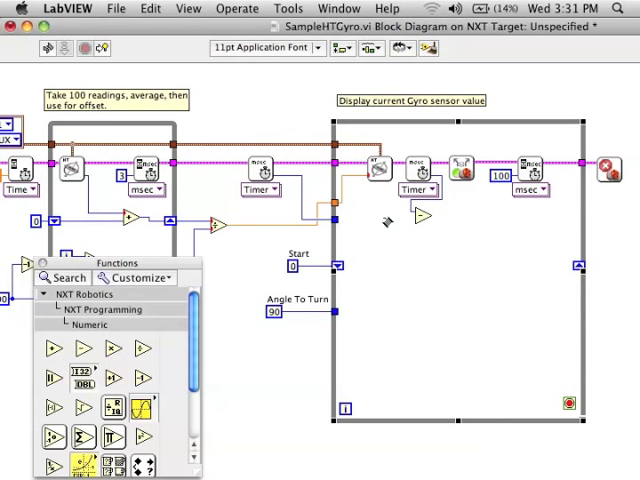
{"action": "left_click_drag", "start_coordinate": [412, 220], "coordinate": [420, 225]}
{"action": "right_click", "coordinate": [422, 225]}
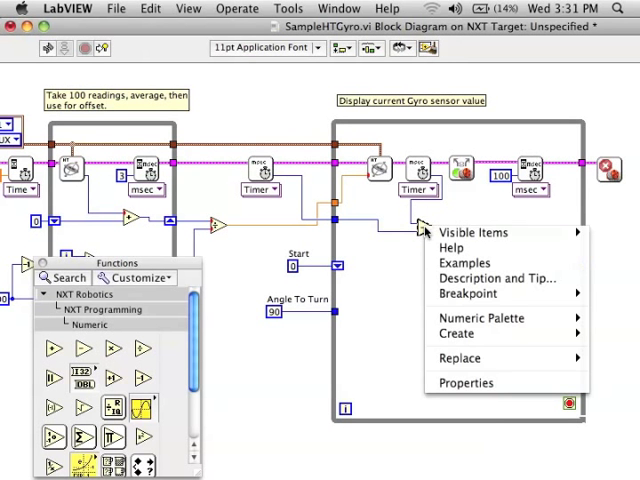
{"action": "left_click", "coordinate": [470, 232]}
{"action": "type", "text": "Change In Time"}
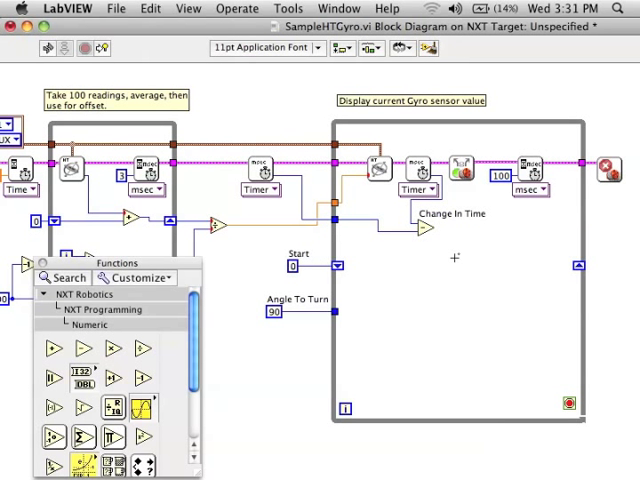
{"action": "key", "text": "ctrl+h"}
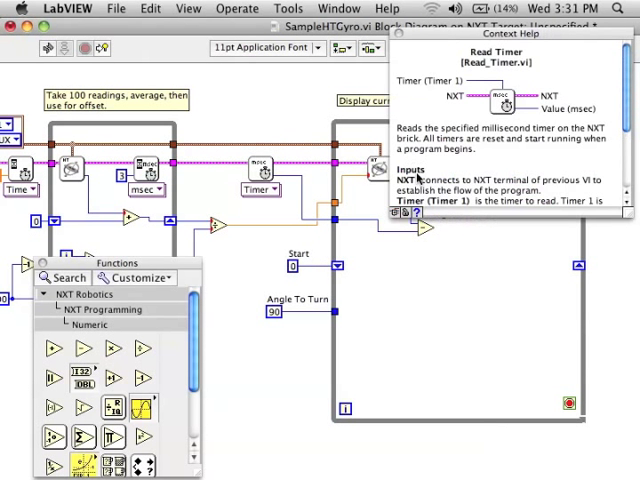
{"action": "mouse_move", "coordinate": [416, 167]}
{"action": "scroll", "coordinate": [583, 108], "scroll_direction": "down", "scroll_amount": 3}
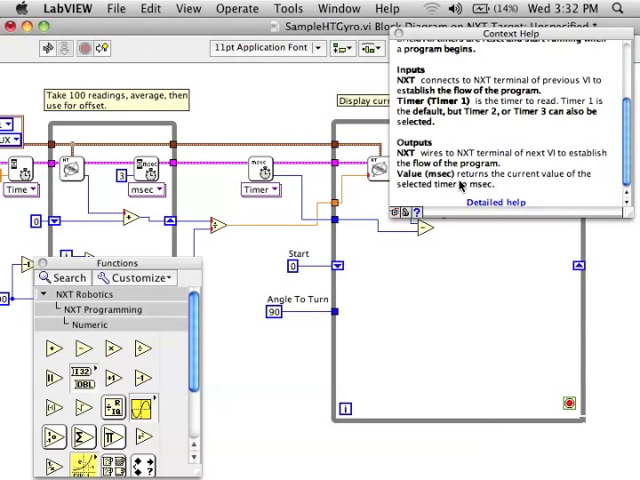
{"action": "scroll", "coordinate": [629, 150], "scroll_direction": "up", "scroll_amount": 3}
{"action": "scroll", "coordinate": [629, 114], "scroll_direction": "up", "scroll_amount": 2}
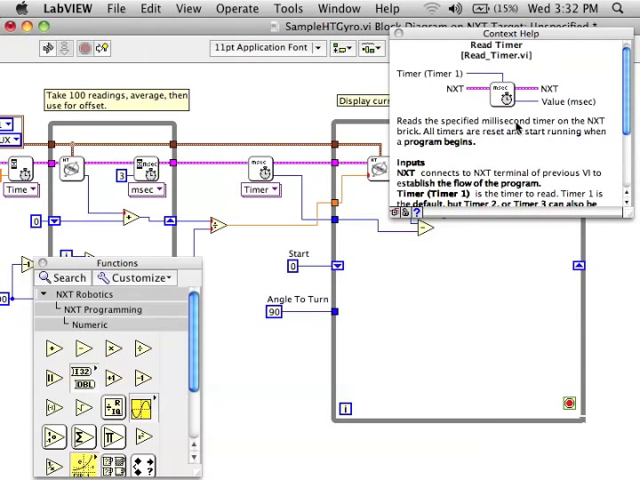
- Divide Change In Time by a 1000 constant and label the result Seconds
{"action": "left_click", "coordinate": [402, 36]}
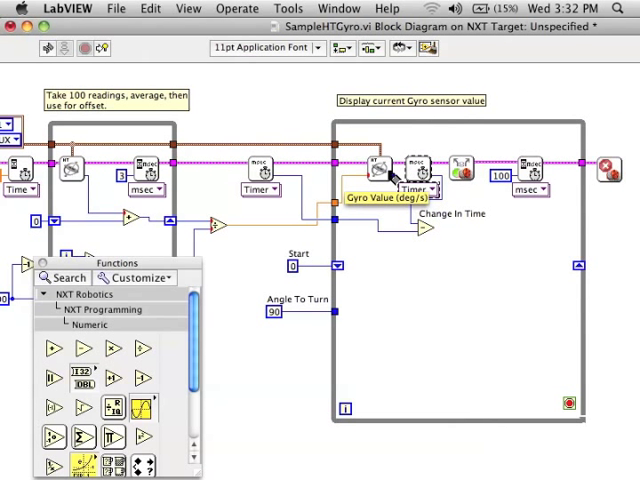
{"action": "left_click", "coordinate": [420, 188]}
{"action": "left_click", "coordinate": [451, 230]}
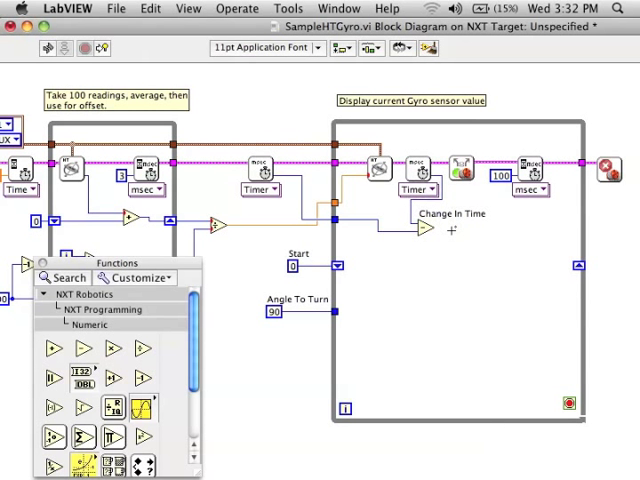
{"action": "left_click", "coordinate": [142, 347]}
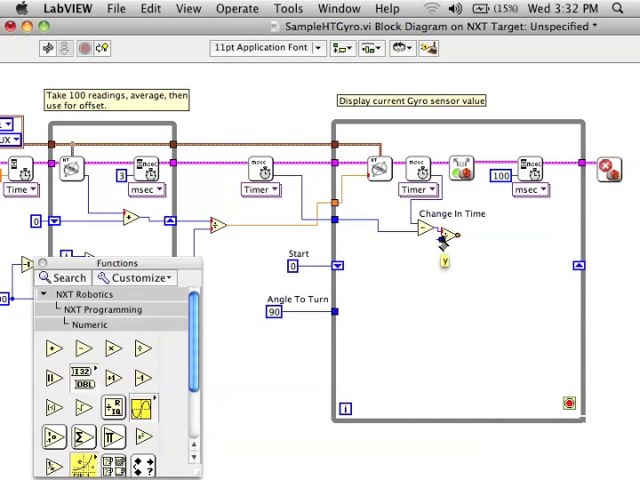
{"action": "right_click", "coordinate": [443, 236]}
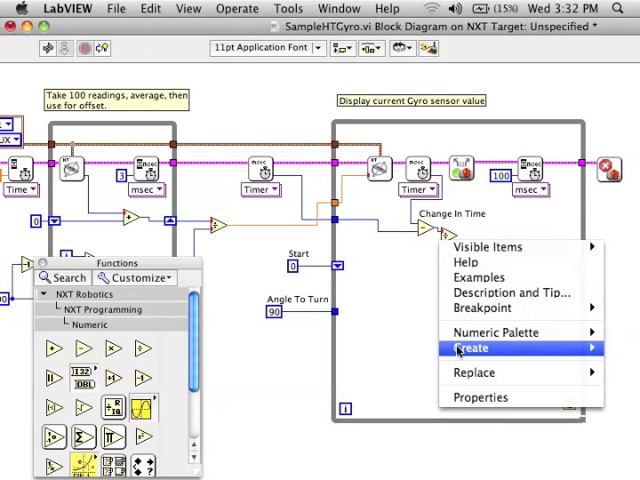
{"action": "left_click", "coordinate": [423, 347]}
{"action": "type", "text": "10"}
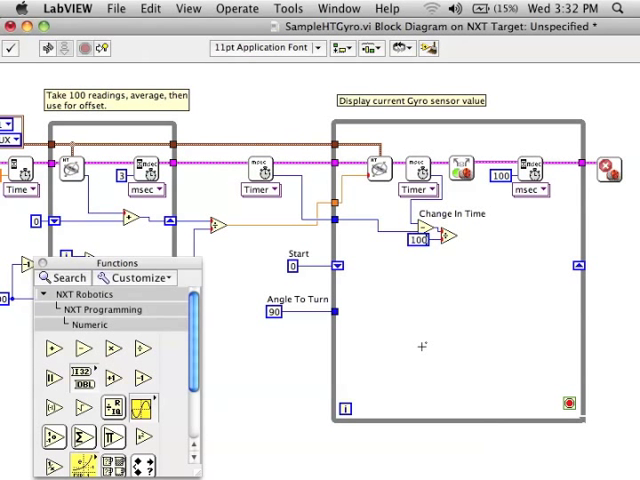
{"action": "type", "text": "0"}
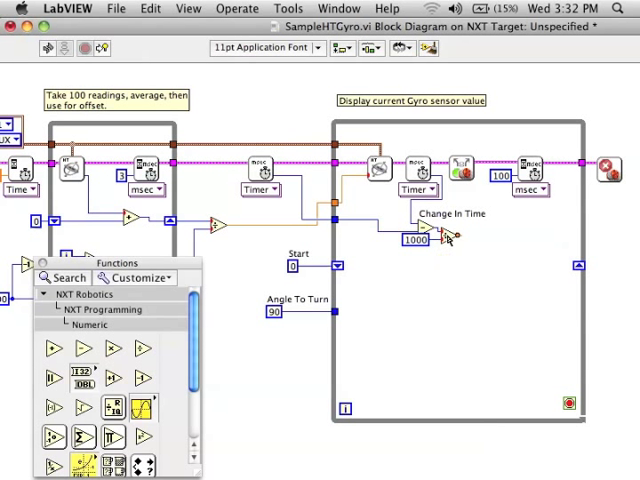
{"action": "right_click", "coordinate": [451, 229]}
{"action": "left_click", "coordinate": [470, 243]}
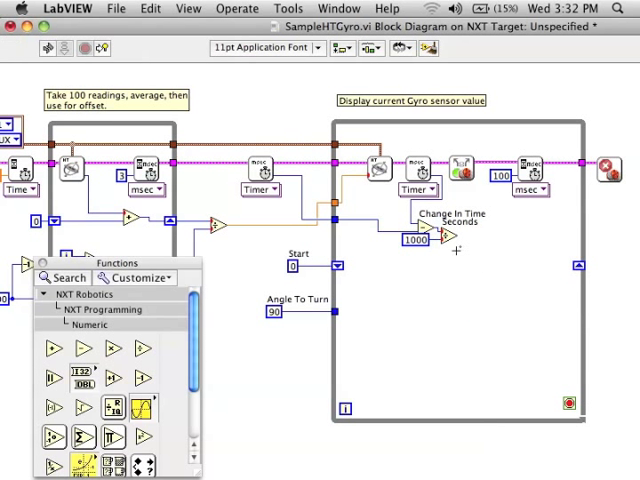
{"action": "left_click_drag", "start_coordinate": [458, 223], "coordinate": [455, 229]}
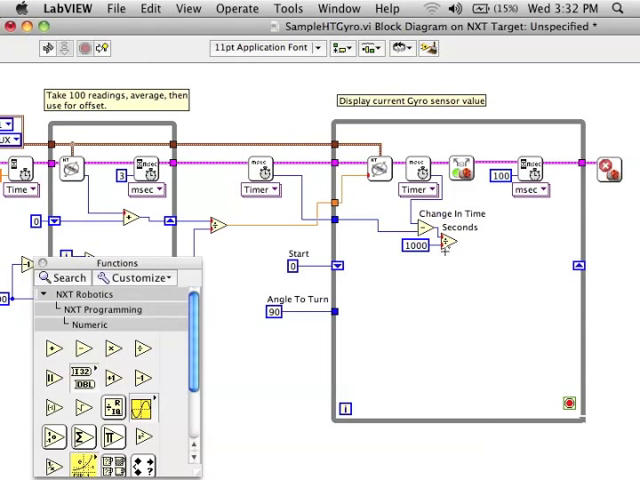
- Replace the loop's timer tunnel with a shift register
{"action": "left_click", "coordinate": [336, 225]}
{"action": "right_click", "coordinate": [336, 224]}
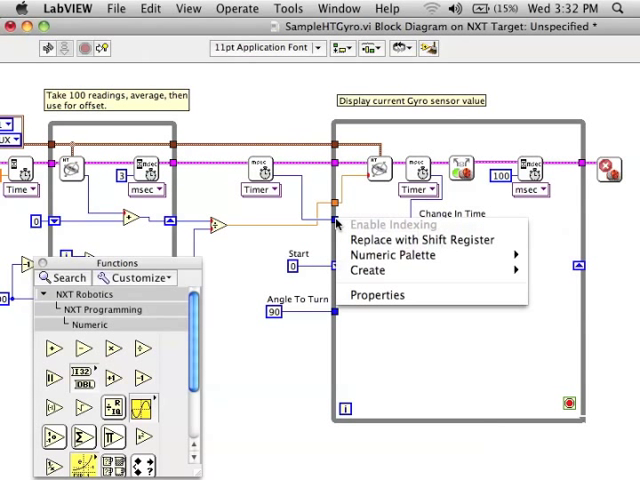
{"action": "left_click", "coordinate": [421, 240]}
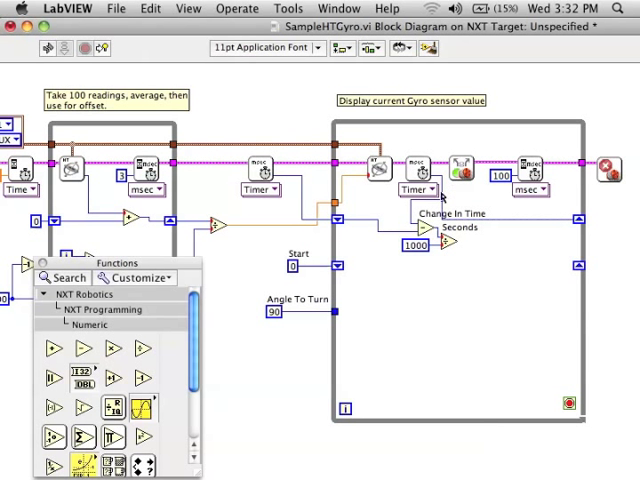
{"action": "left_click", "coordinate": [435, 212]}
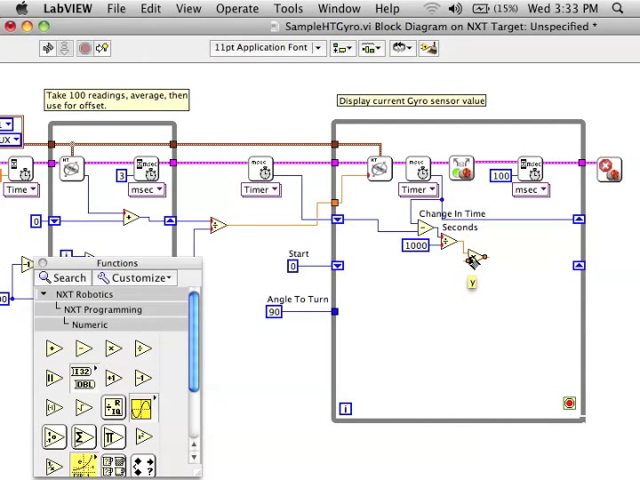
- Multiply Seconds by the gyro rate and label the product Angle Turned
{"action": "left_click", "coordinate": [472, 260]}
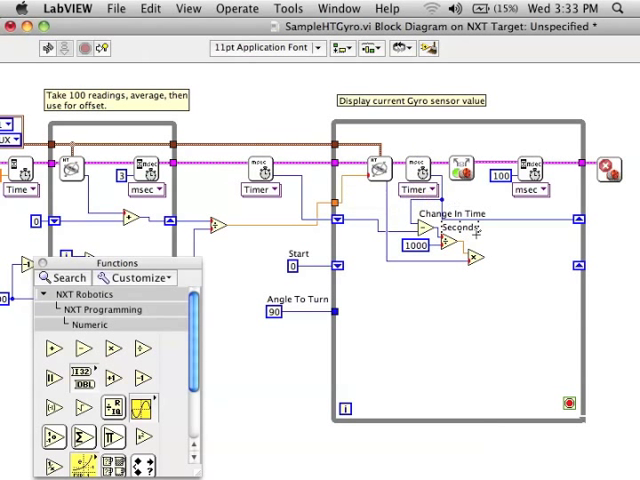
{"action": "right_click", "coordinate": [472, 258]}
{"action": "left_click", "coordinate": [497, 263]}
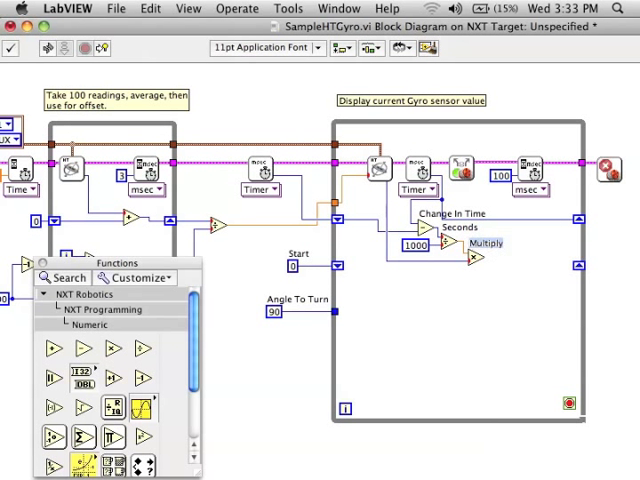
{"action": "type", "text": "Angle Turned"}
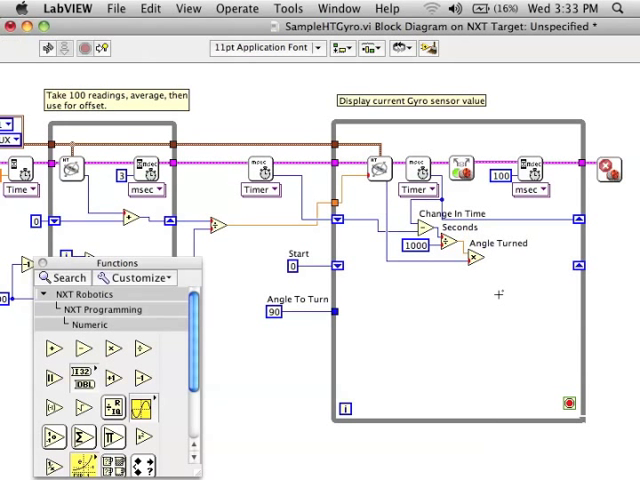
- Add Angle Turned to the Start shift register, feed it back, and label it Total Angle
{"action": "left_click", "coordinate": [54, 348]}
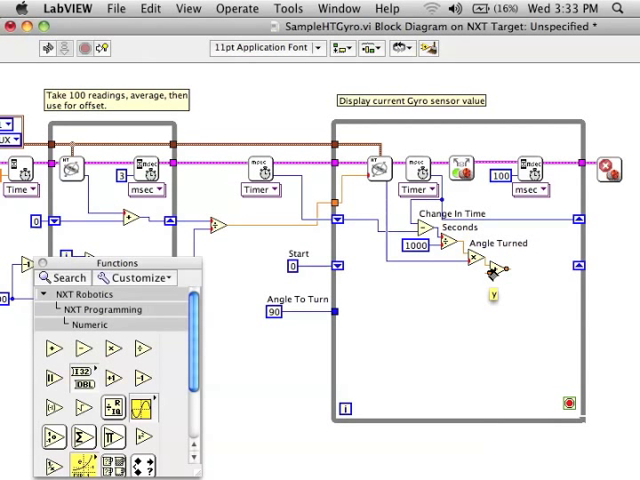
{"action": "left_click", "coordinate": [411, 272]}
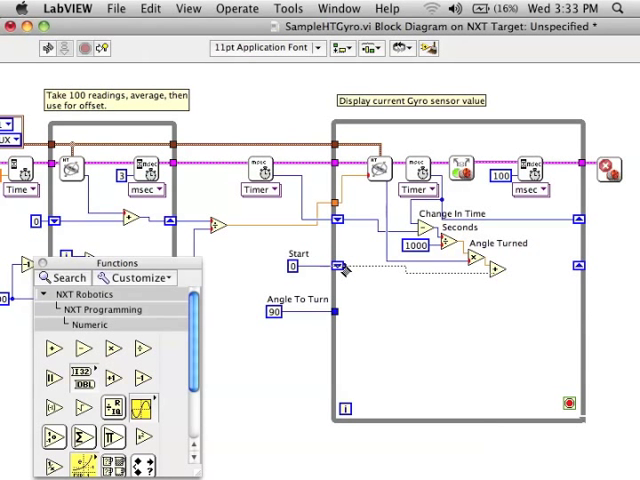
{"action": "left_click", "coordinate": [501, 268]}
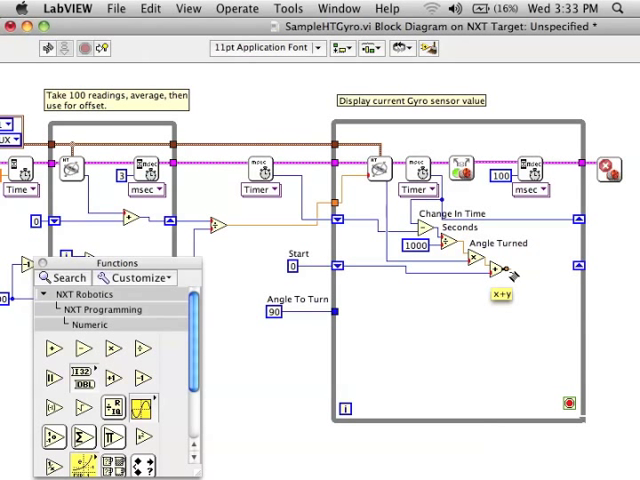
{"action": "left_click", "coordinate": [580, 267]}
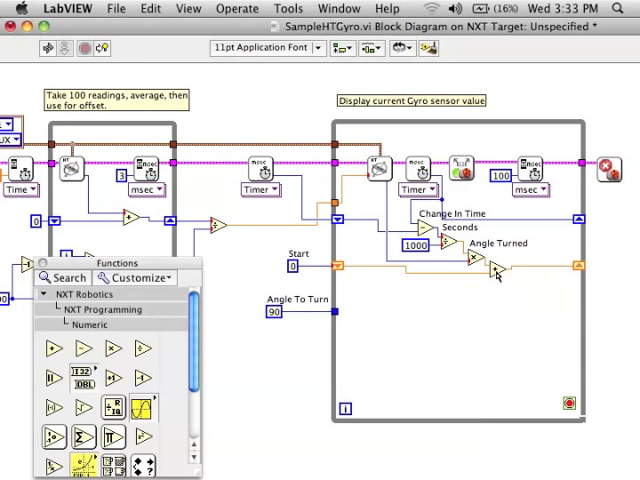
{"action": "right_click", "coordinate": [497, 272]}
{"action": "left_click", "coordinate": [517, 281]}
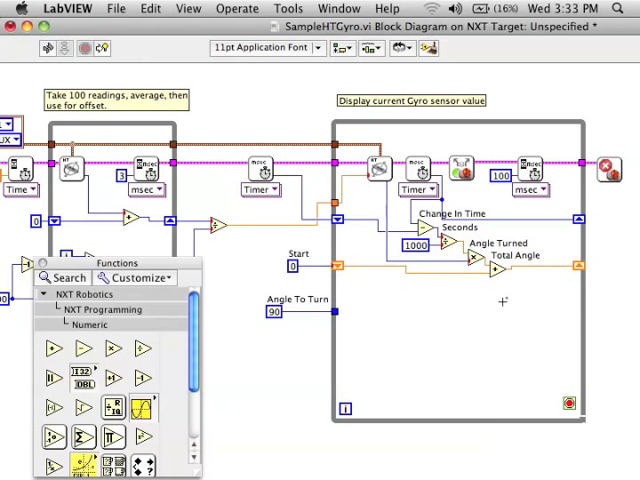
- Place a Greater or Equal comparison in the loop and wire its result to the stop terminal
{"action": "left_click", "coordinate": [108, 310]}
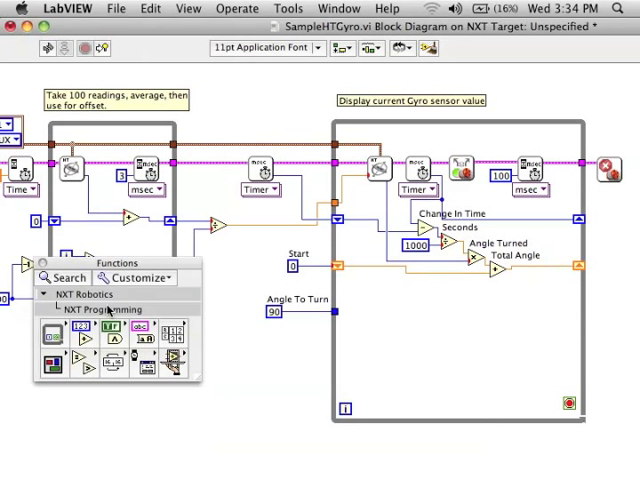
{"action": "left_click", "coordinate": [80, 366]}
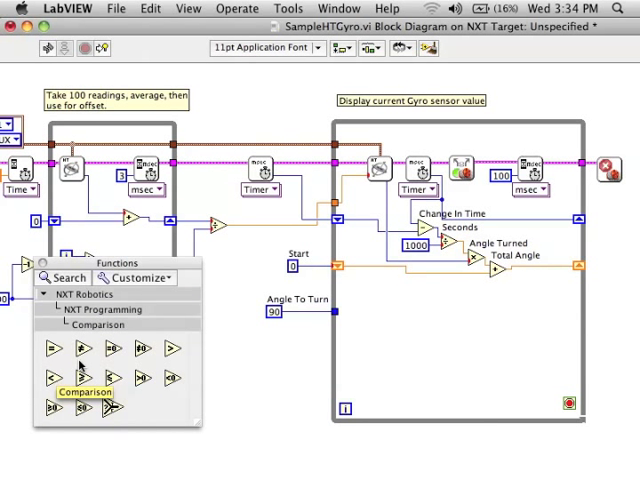
{"action": "left_click", "coordinate": [83, 379]}
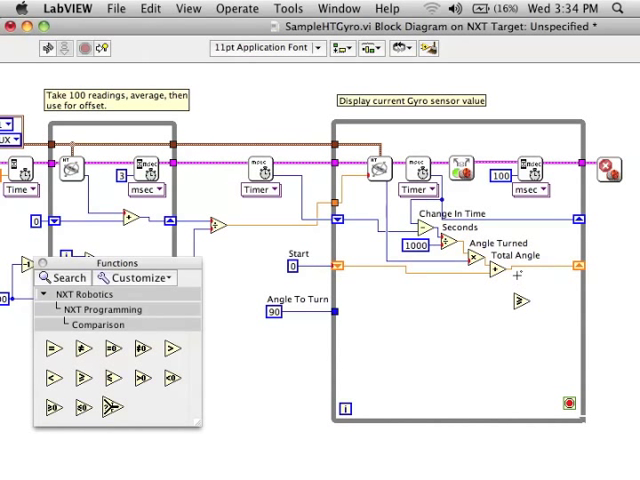
{"action": "left_click", "coordinate": [517, 299]}
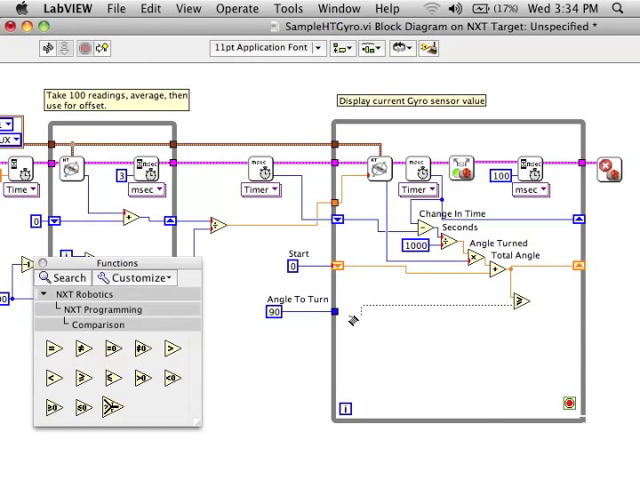
{"action": "left_click", "coordinate": [528, 301]}
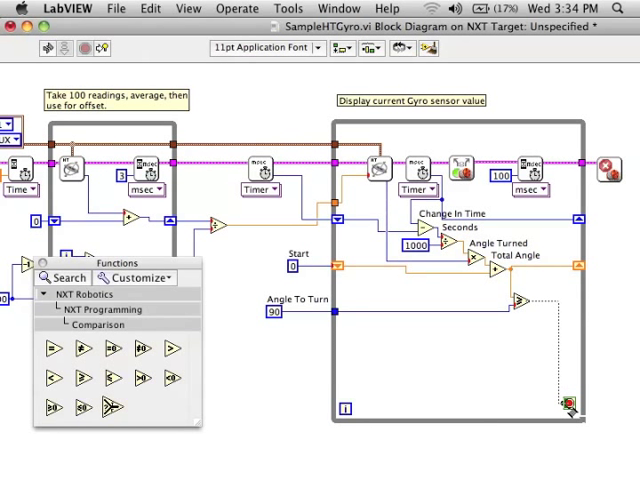
{"action": "left_click", "coordinate": [568, 403]}
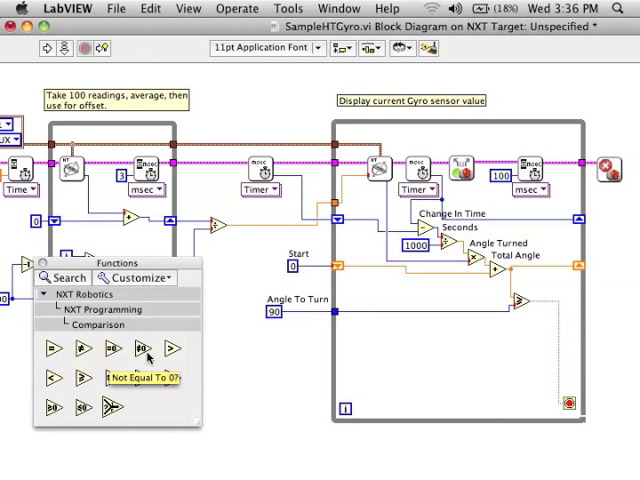
- Insert Absolute Value nodes on the Total Angle and Angle To Turn wires into the comparison
{"action": "right_click", "coordinate": [389, 207]}
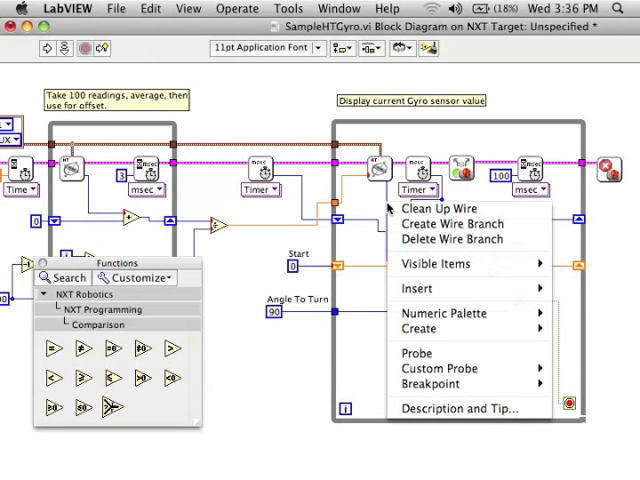
{"action": "mouse_move", "coordinate": [440, 288]}
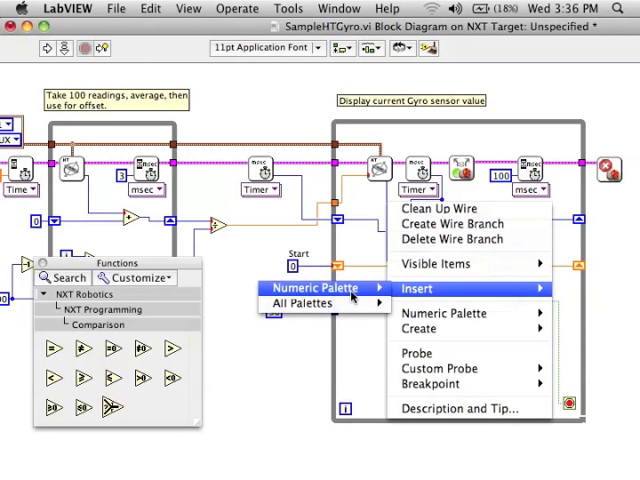
{"action": "mouse_move", "coordinate": [318, 288]}
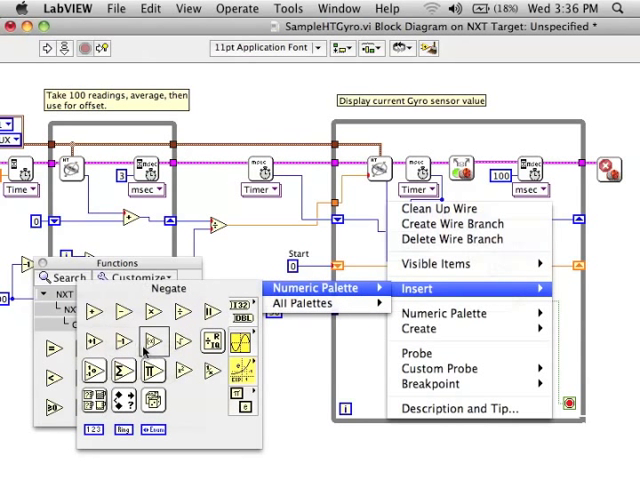
{"action": "key", "text": "Escape"}
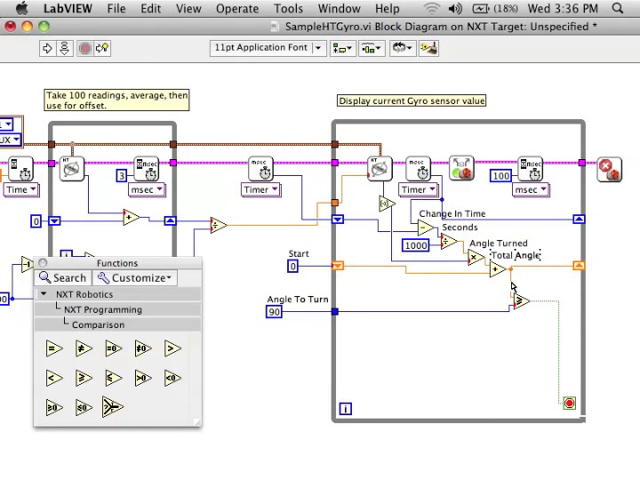
{"action": "right_click", "coordinate": [512, 285]}
{"action": "mouse_move", "coordinate": [420, 342]}
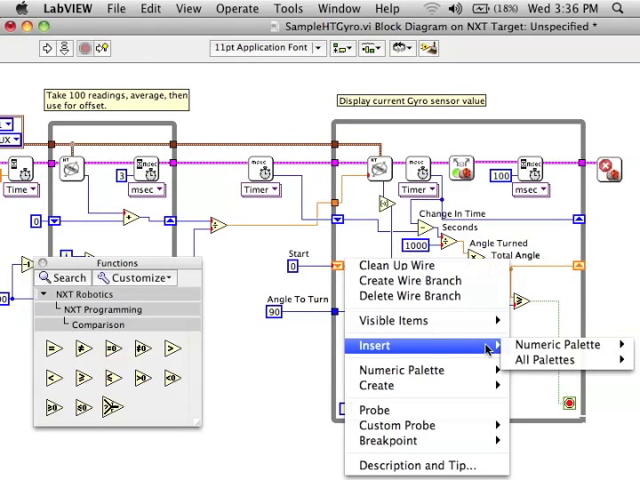
{"action": "mouse_move", "coordinate": [558, 344]}
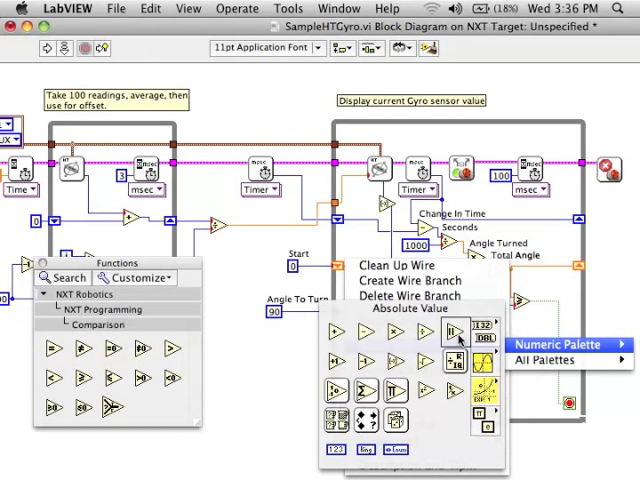
{"action": "left_click", "coordinate": [458, 338]}
{"action": "right_click", "coordinate": [486, 311]}
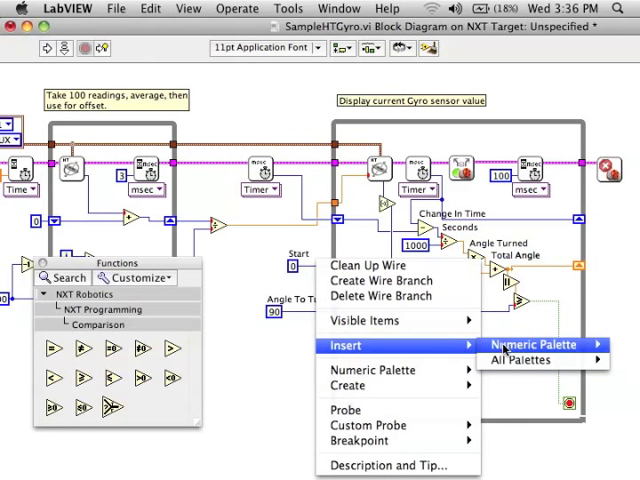
{"action": "mouse_move", "coordinate": [534, 345]}
{"action": "left_click", "coordinate": [431, 321]}
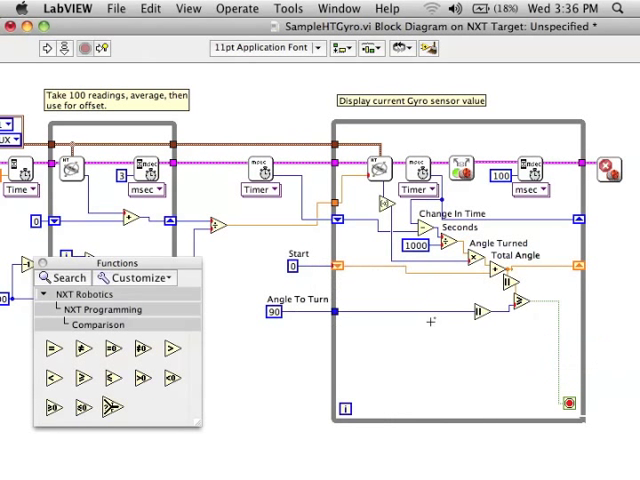
- Rubber-band the loop's lower nodes and move them down to make space
{"action": "mouse_move", "coordinate": [560, 330]}
{"action": "left_mouse_down"}
{"action": "mouse_move", "coordinate": [375, 195]}
{"action": "mouse_move", "coordinate": [383, 262]}
{"action": "left_mouse_up"}
{"action": "left_click", "coordinate": [462, 172]}
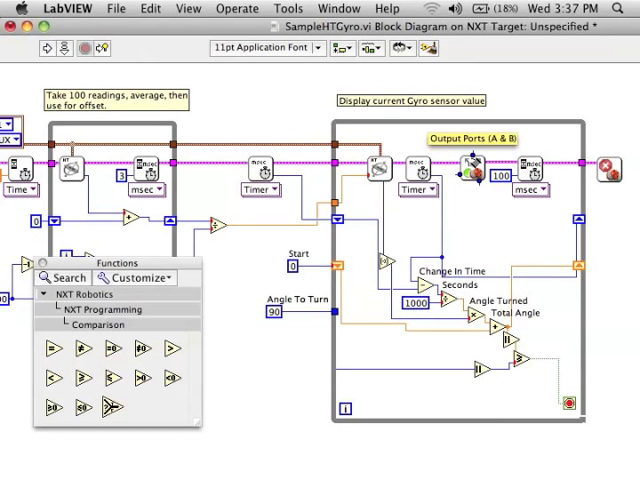
- Give the motor node a Ports B & C constant and a power constant of 20
{"action": "right_click", "coordinate": [472, 172]}
{"action": "mouse_move", "coordinate": [324, 265]}
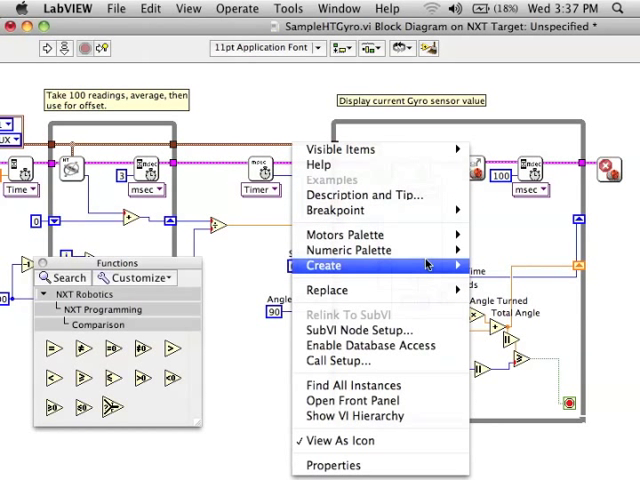
{"action": "left_click", "coordinate": [505, 264]}
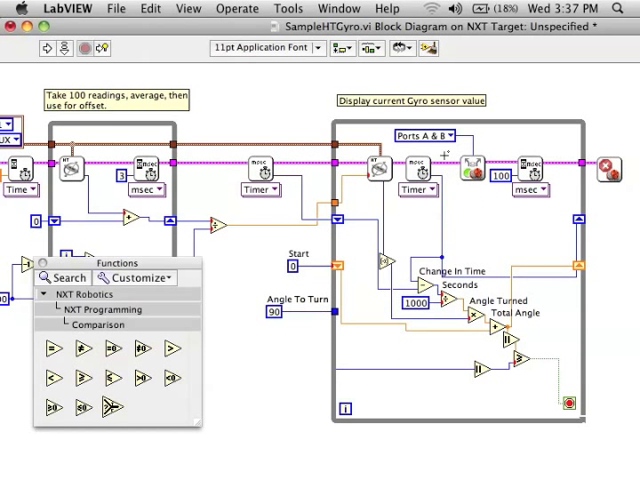
{"action": "left_click", "coordinate": [451, 141]}
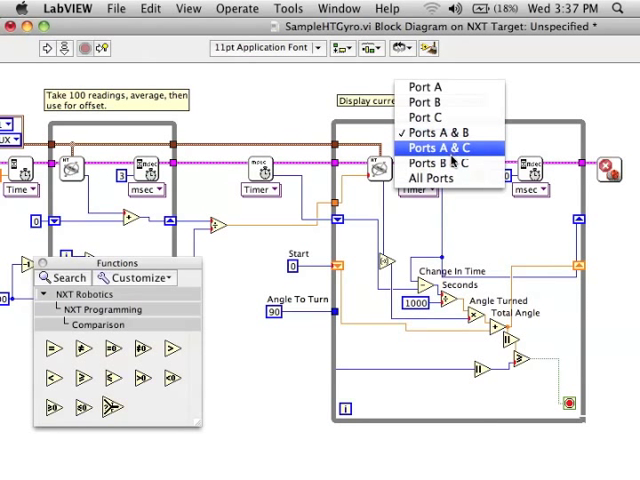
{"action": "left_click", "coordinate": [440, 164]}
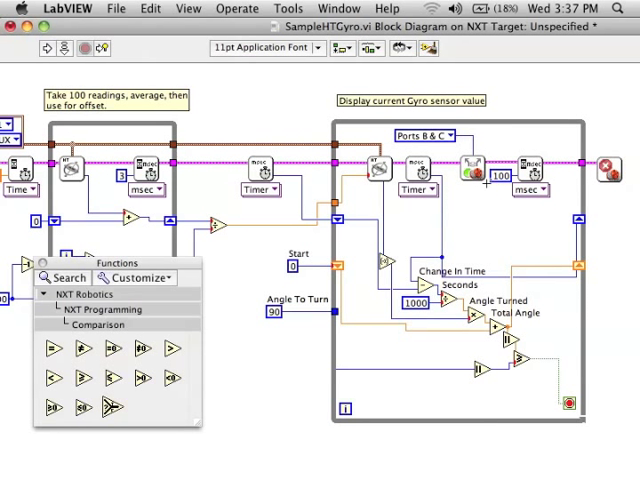
{"action": "right_click", "coordinate": [468, 176]}
{"action": "mouse_move", "coordinate": [330, 265]}
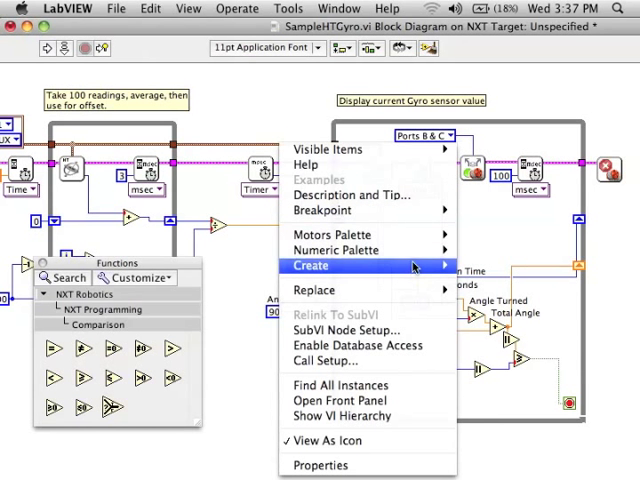
{"action": "left_click", "coordinate": [480, 264]}
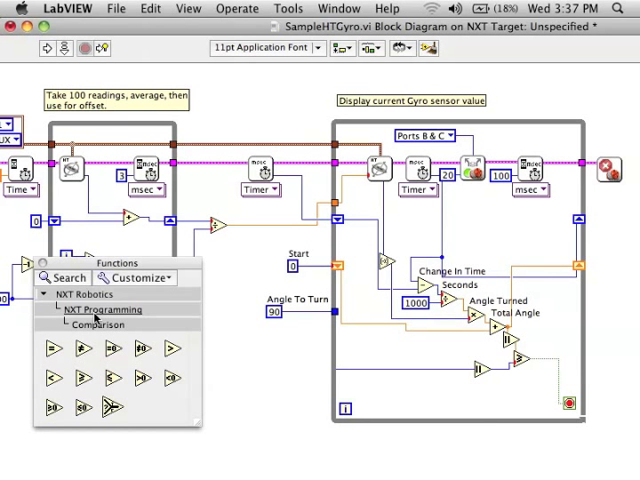
- Place a Numeric Multiply node in the loop just below the motor node
{"action": "left_click", "coordinate": [96, 310]}
{"action": "left_click", "coordinate": [55, 340]}
{"action": "left_click", "coordinate": [113, 347]}
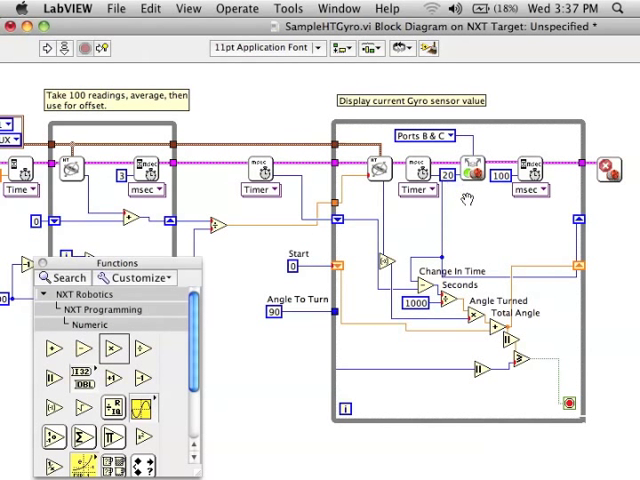
{"action": "left_click", "coordinate": [465, 200]}
{"action": "left_click", "coordinate": [462, 200]}
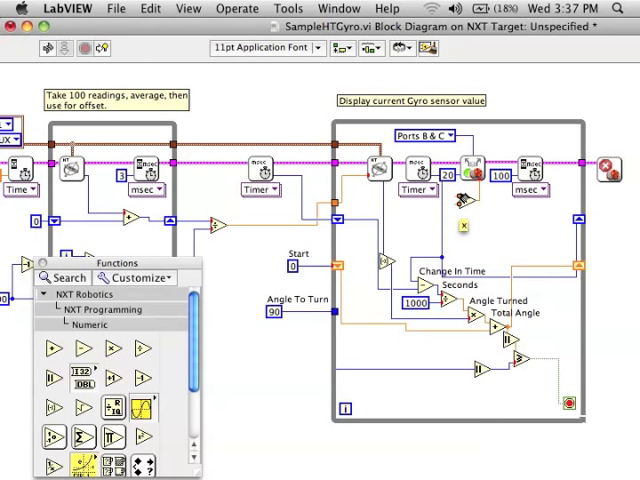
{"action": "right_click", "coordinate": [475, 176]}
{"action": "mouse_move", "coordinate": [492, 300]}
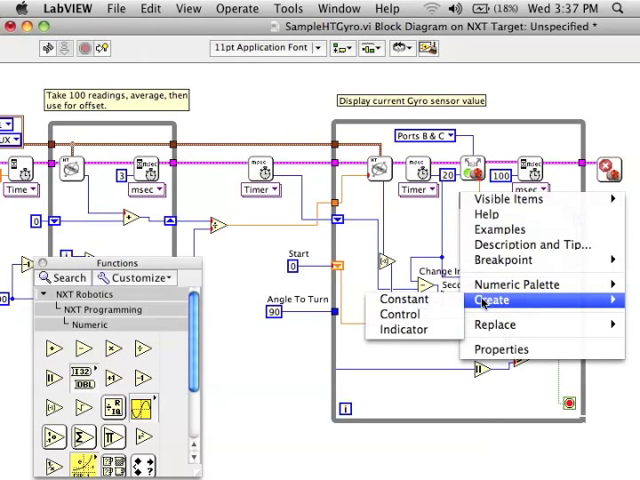
- Feed the multiply node a 100 constant and clean up the nearby wire's route
{"action": "left_click", "coordinate": [405, 299]}
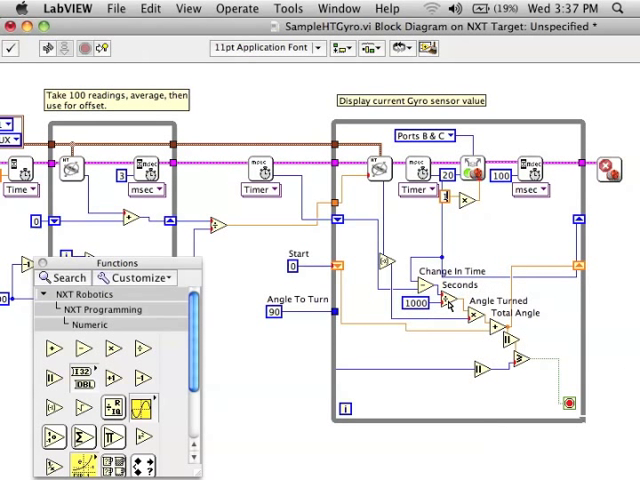
{"action": "type", "text": "100"}
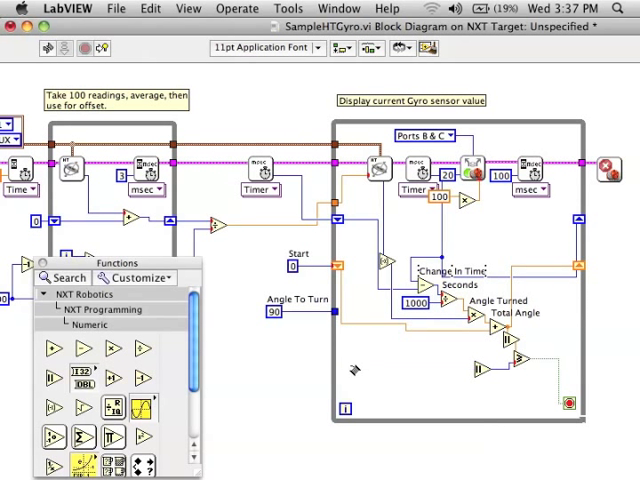
{"action": "right_click", "coordinate": [353, 370]}
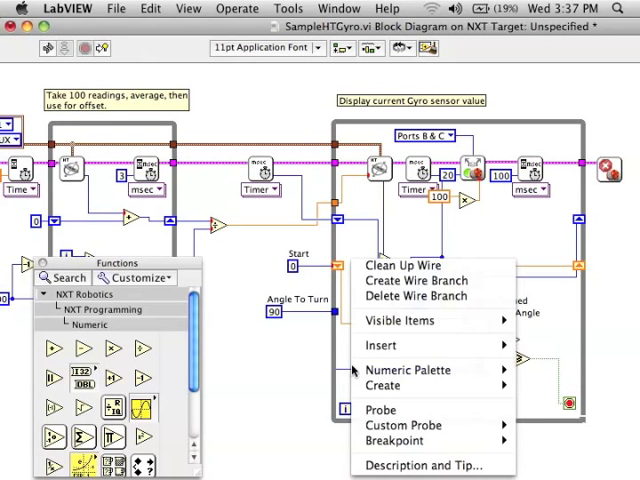
{"action": "left_click", "coordinate": [440, 265]}
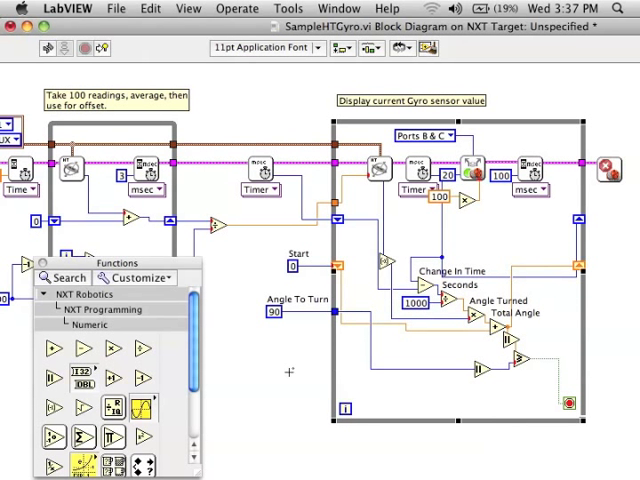
- Add a numeric node beneath the multiply node wired from the Angle To Turn wire
{"action": "left_click", "coordinate": [142, 408]}
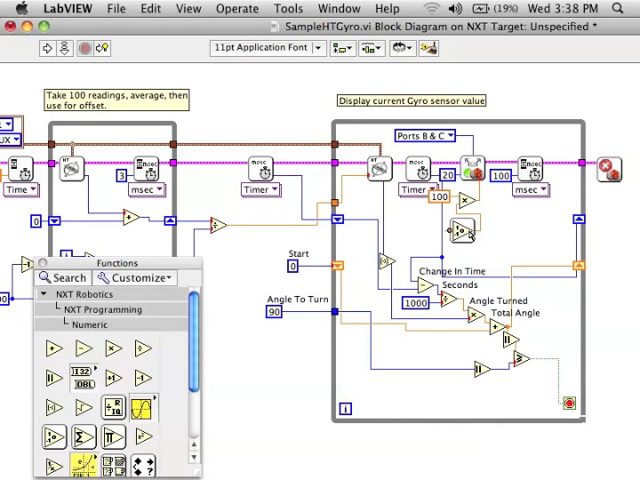
{"action": "left_click", "coordinate": [458, 231]}
{"action": "left_click", "coordinate": [452, 231]}
{"action": "left_click", "coordinate": [370, 314]}
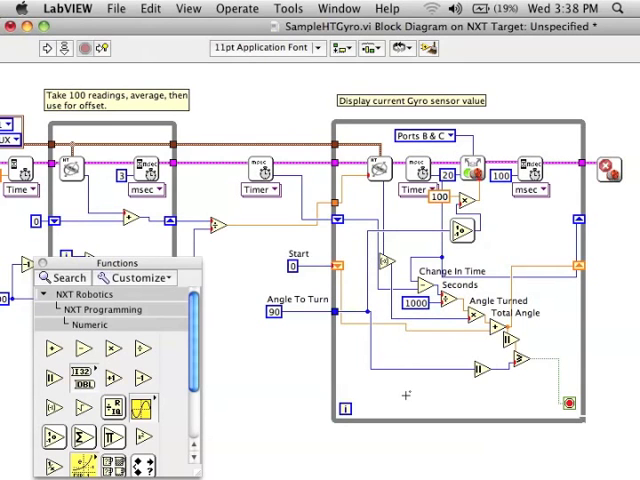